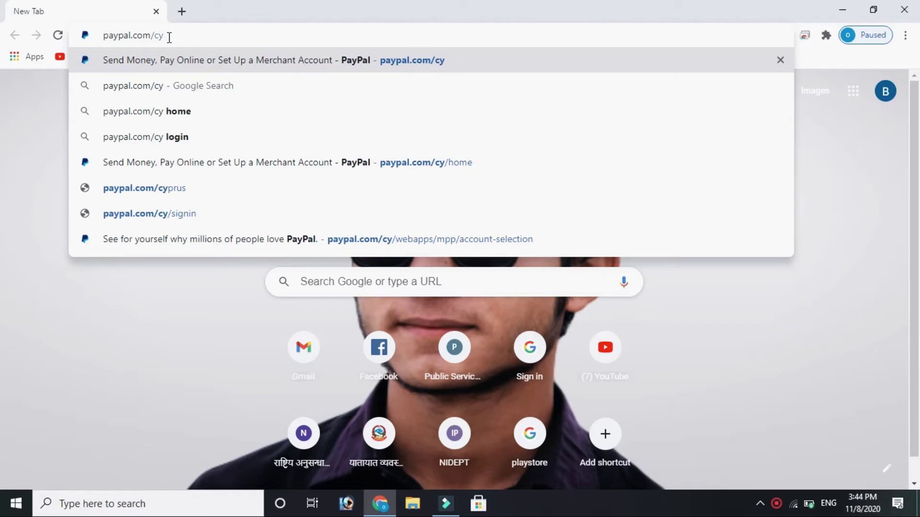
Load the PayPal Cyprus home page and start signing up for a free account.
key("Return")
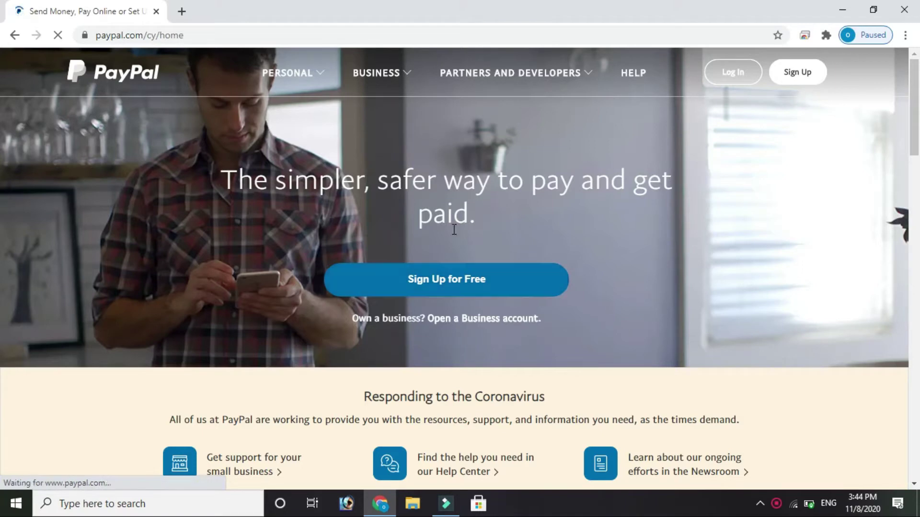
left_click(475, 289)
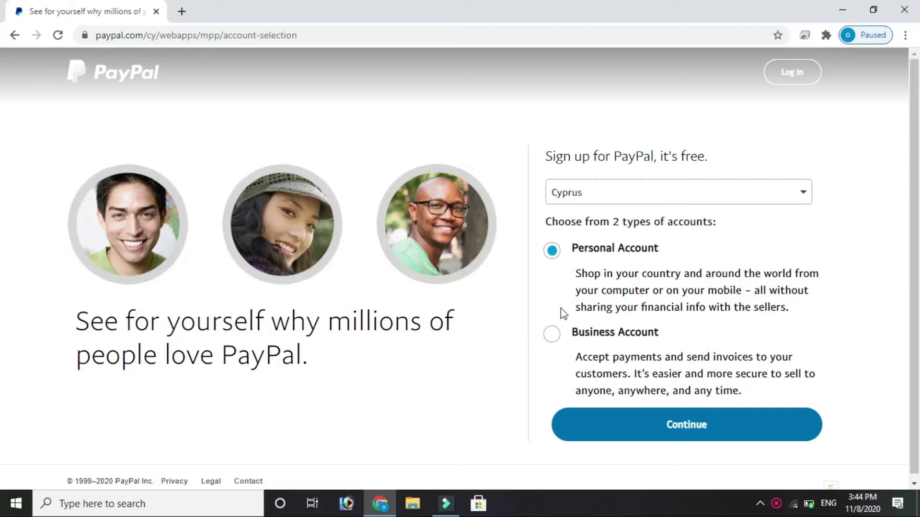
Choose the Business account type and continue to the business sign-up form.
left_click(552, 337)
left_click(675, 426)
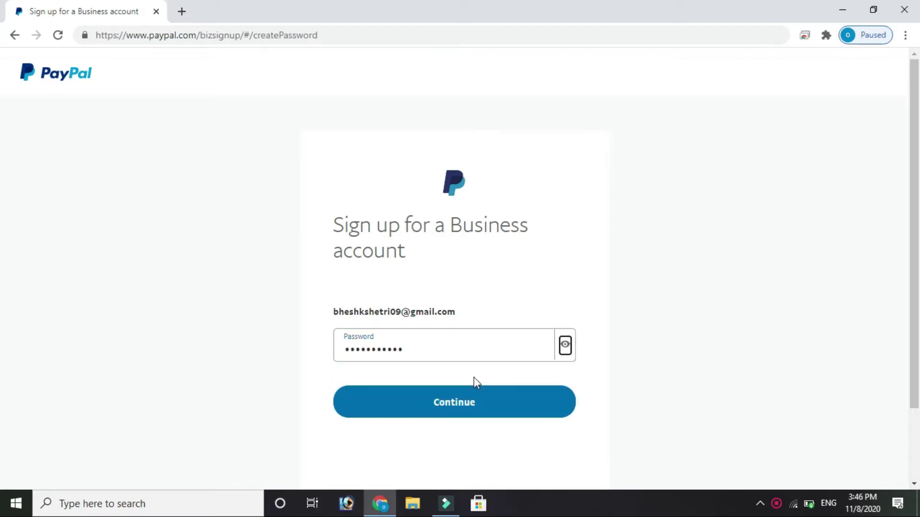
Continue past the first step and paste the business contact e-mail and account password.
left_click(444, 403)
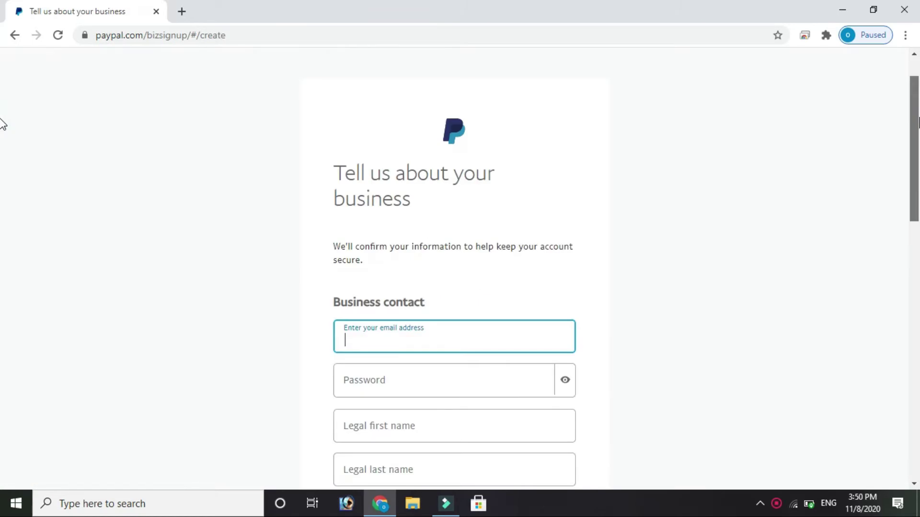
scroll(3, 125, "down", 3)
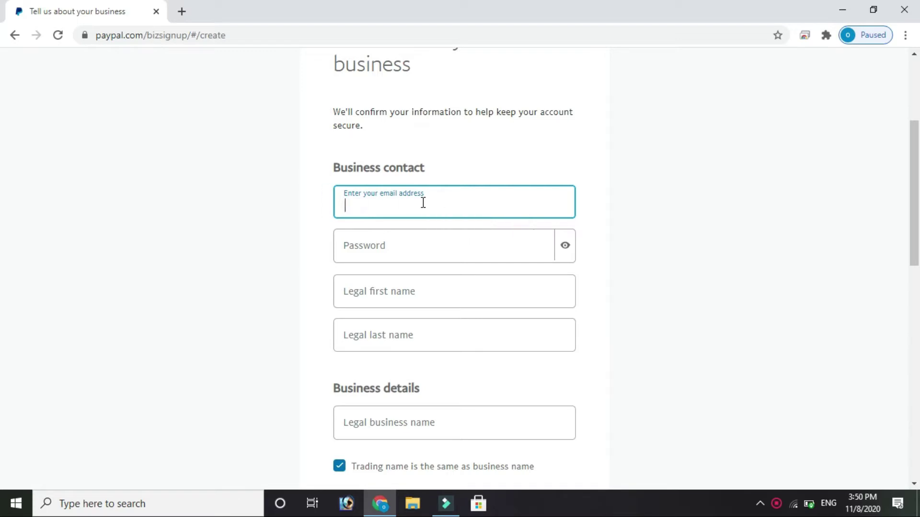
key("ctrl+v")
left_click(431, 245)
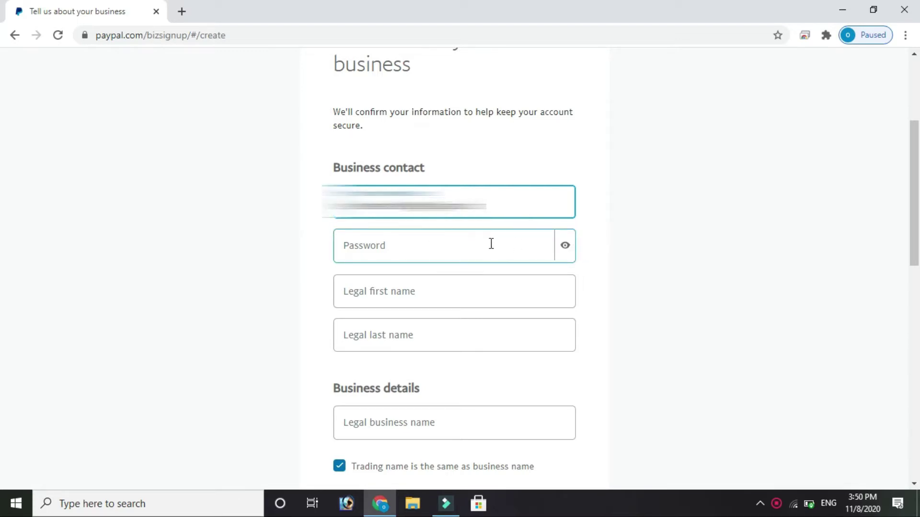
key("ctrl+v")
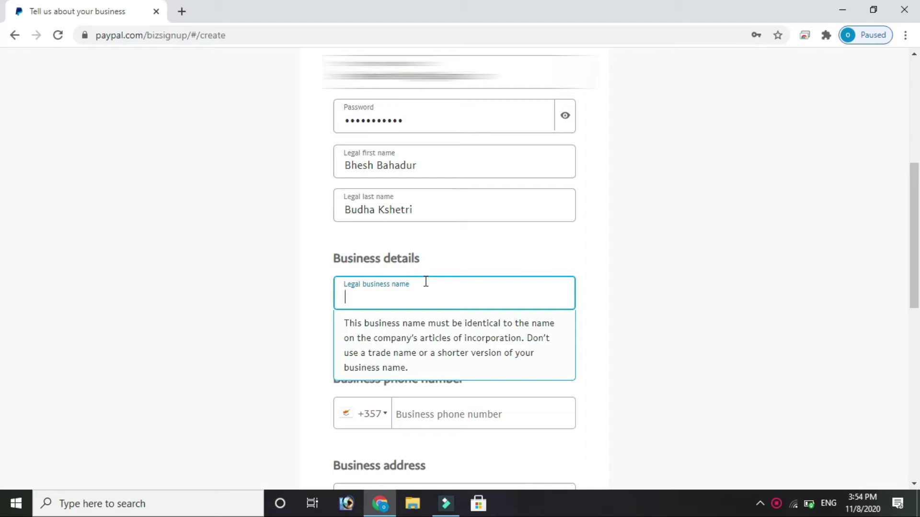
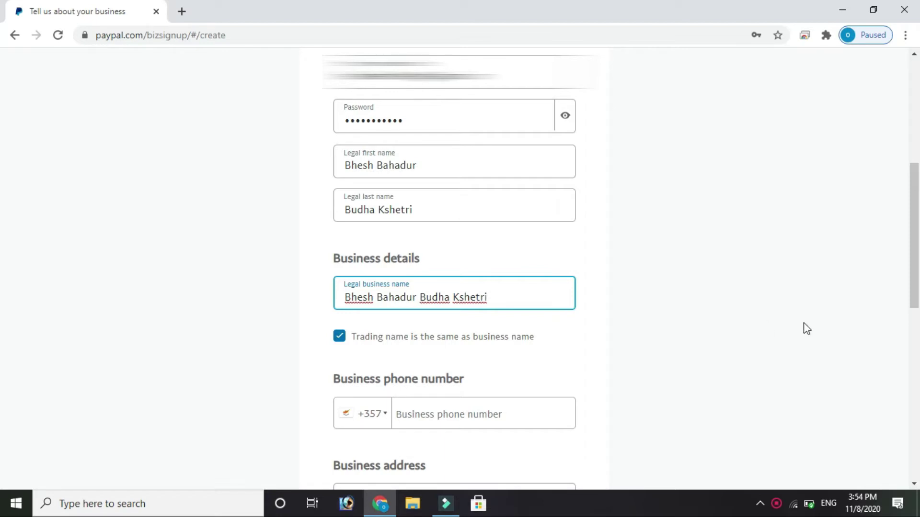
Paste the legal business name into the business form.
left_click(4, 249)
scroll(4, 250, "down", 4)
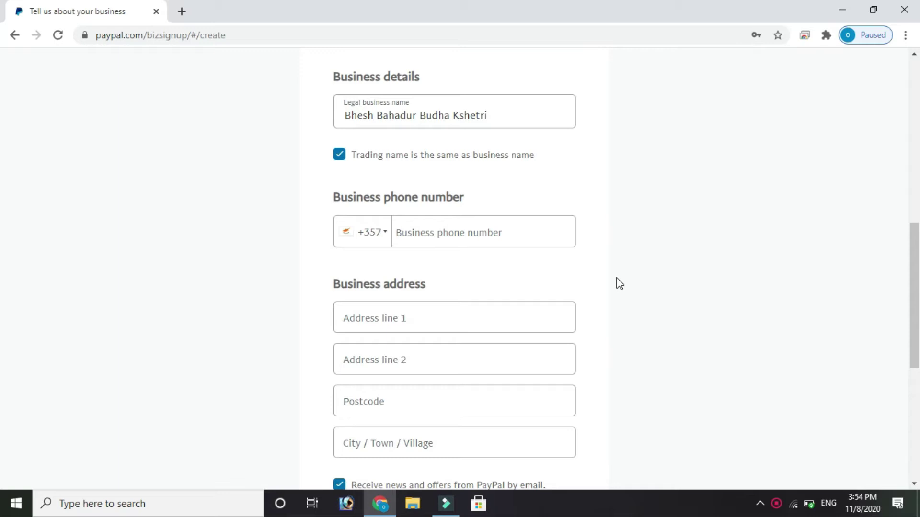
Set the phone country code to Nepal +977 and enter the business phone number.
left_click(386, 237)
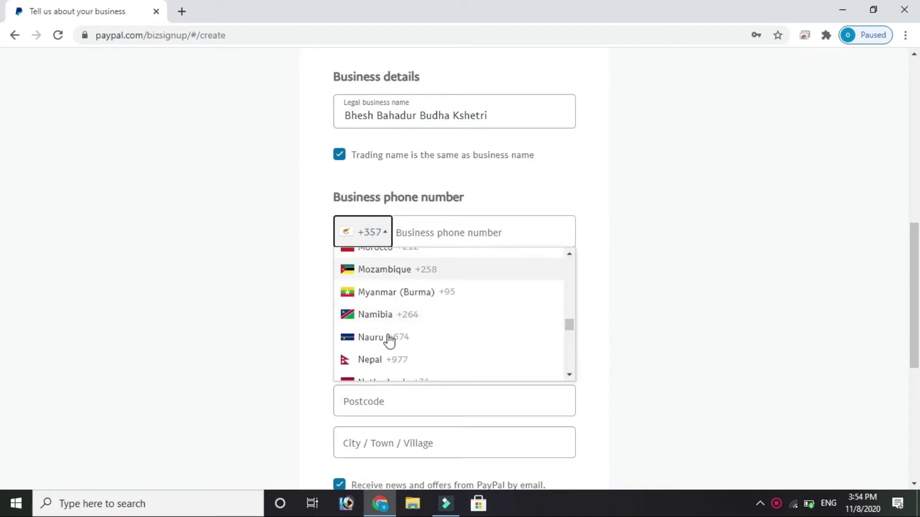
left_click(389, 363)
left_click(431, 233)
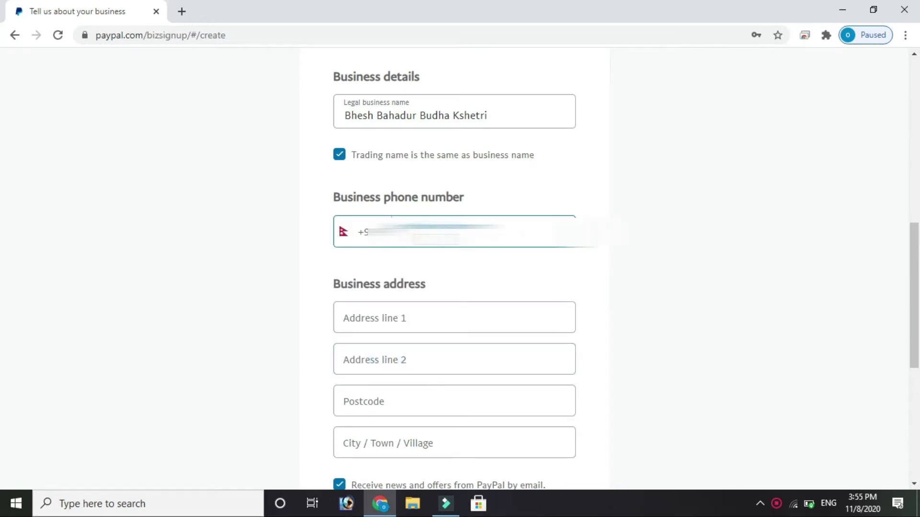
type("9841")
scroll(908, 347, "down", 4)
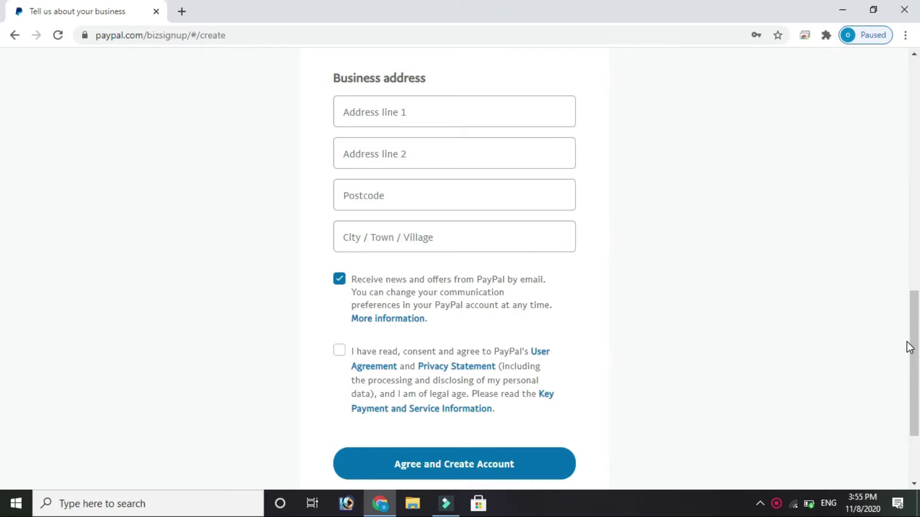
Paste address line 1 and the city, accept the user agreement, and create the account.
left_click(554, 112)
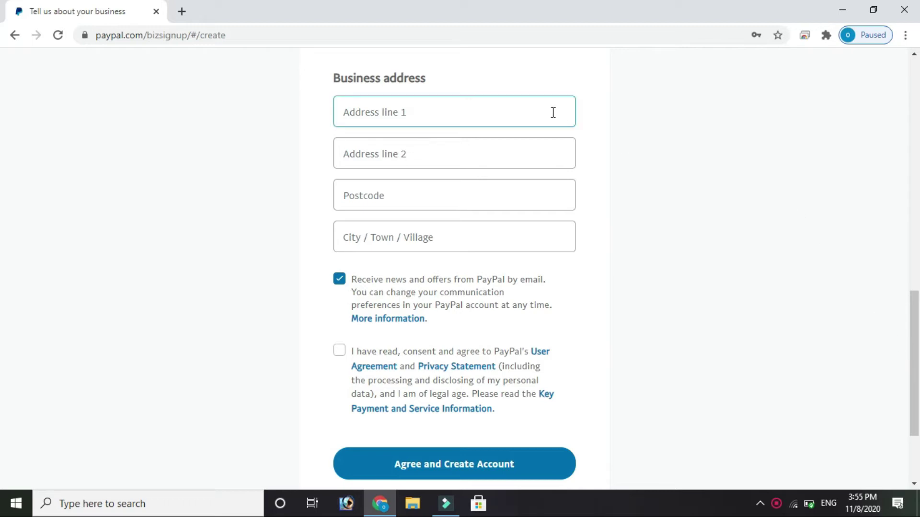
left_click(481, 111)
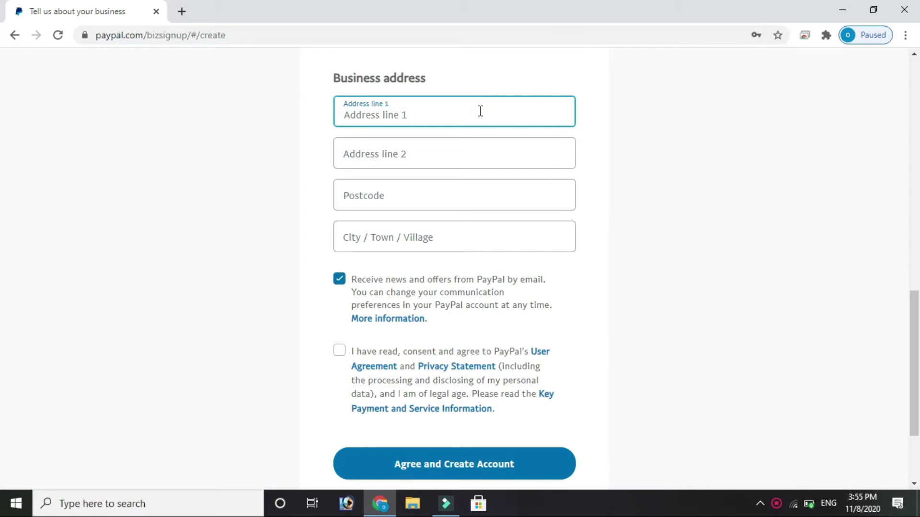
type("Rajapur,Bardiya")
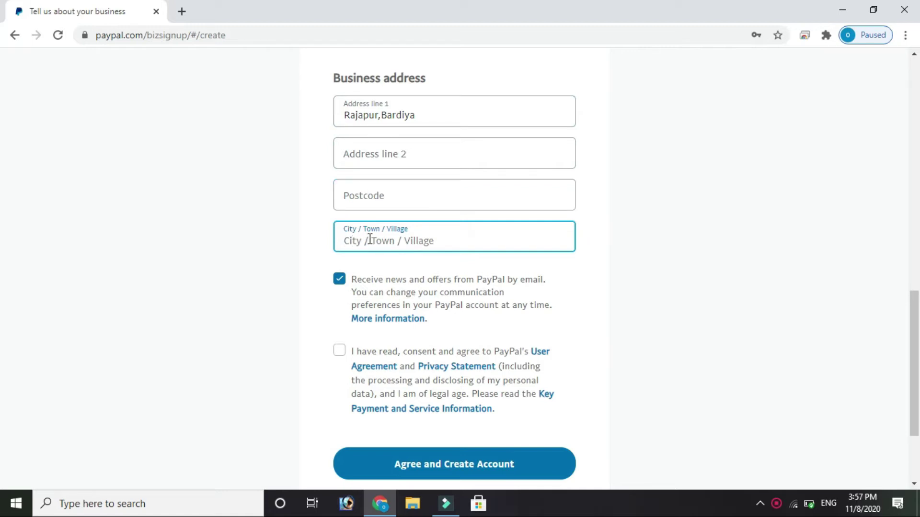
type("Rajapur")
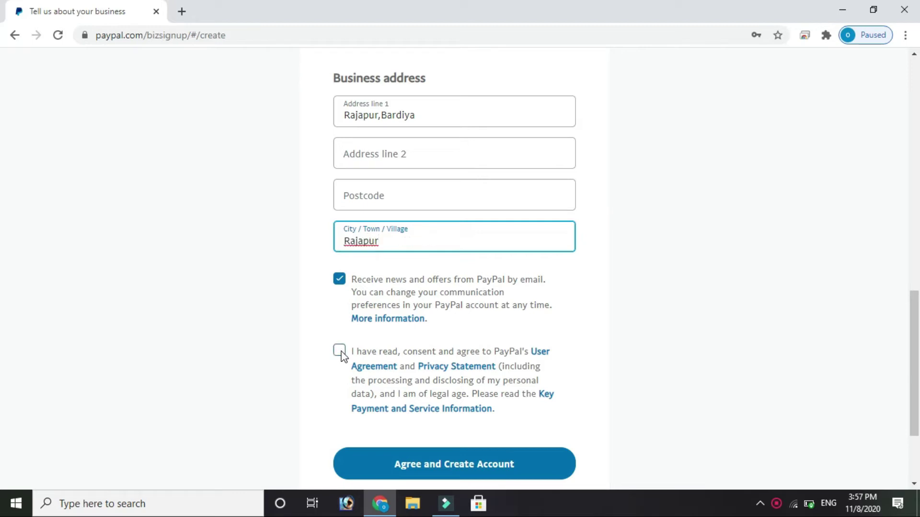
left_click(340, 352)
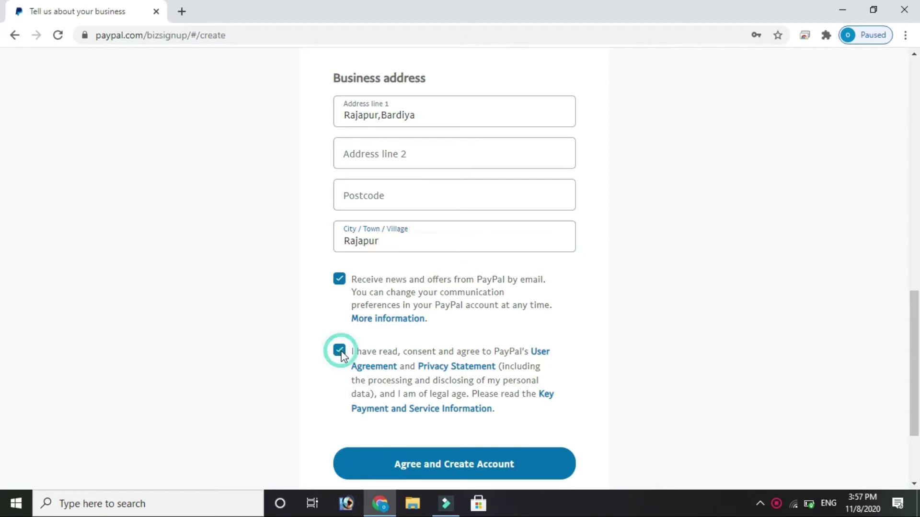
left_click(488, 465)
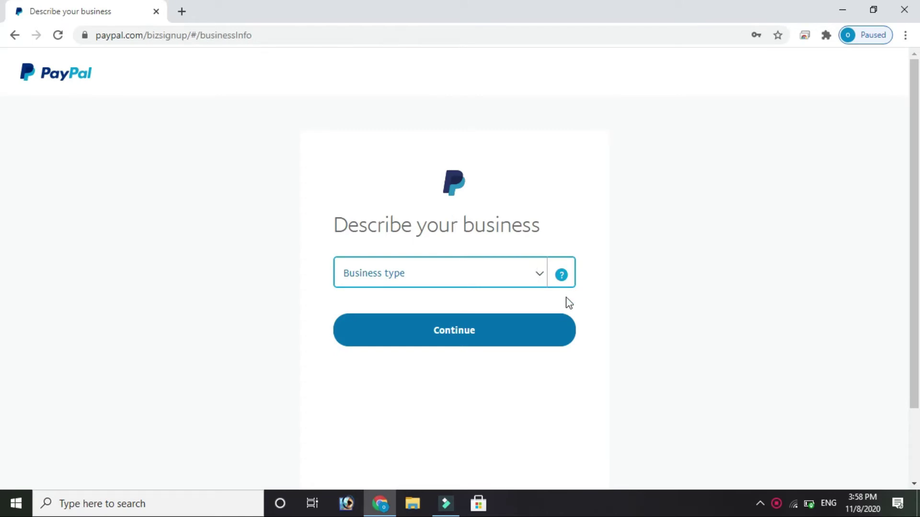
Set business type to Individual and keywords to Computer Programming, Data Processing.
left_click(539, 277)
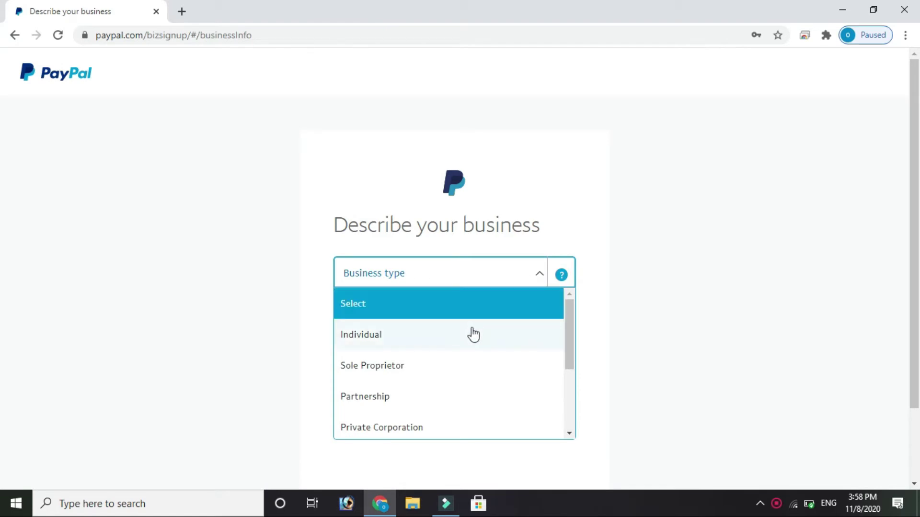
left_click(409, 338)
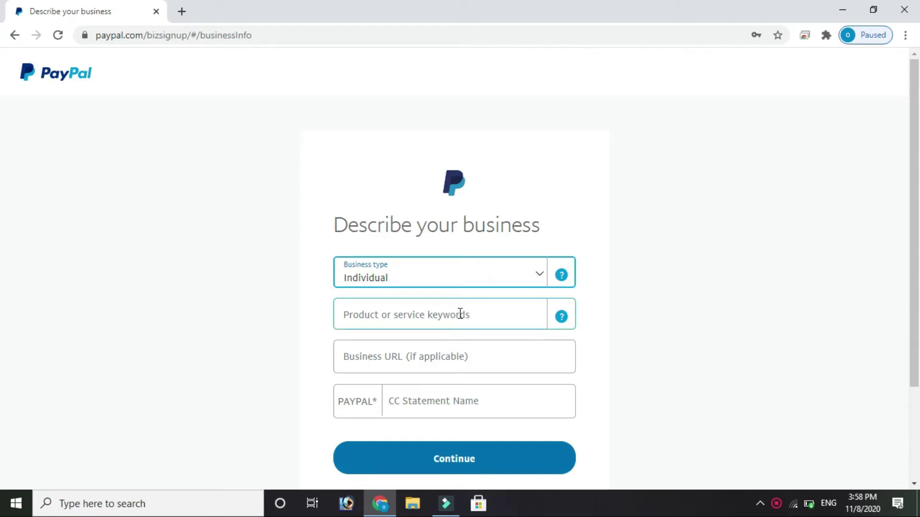
left_click(460, 314)
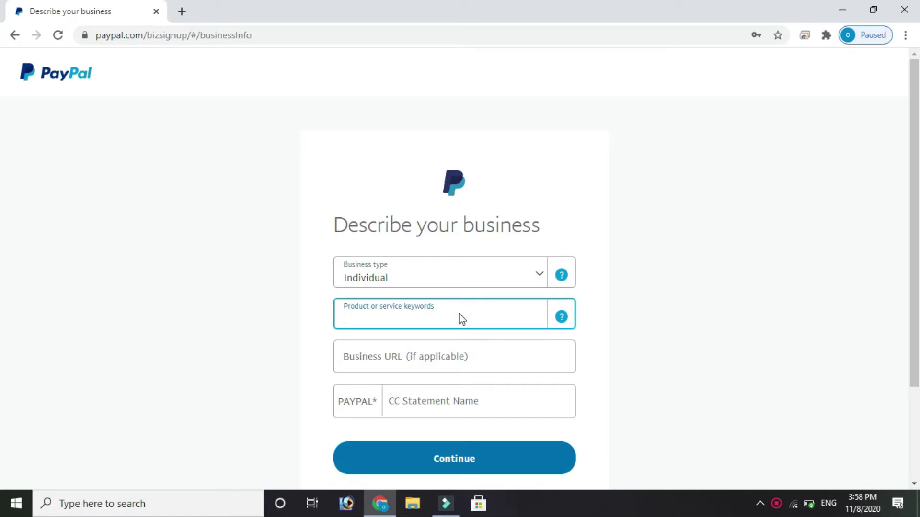
type("computer")
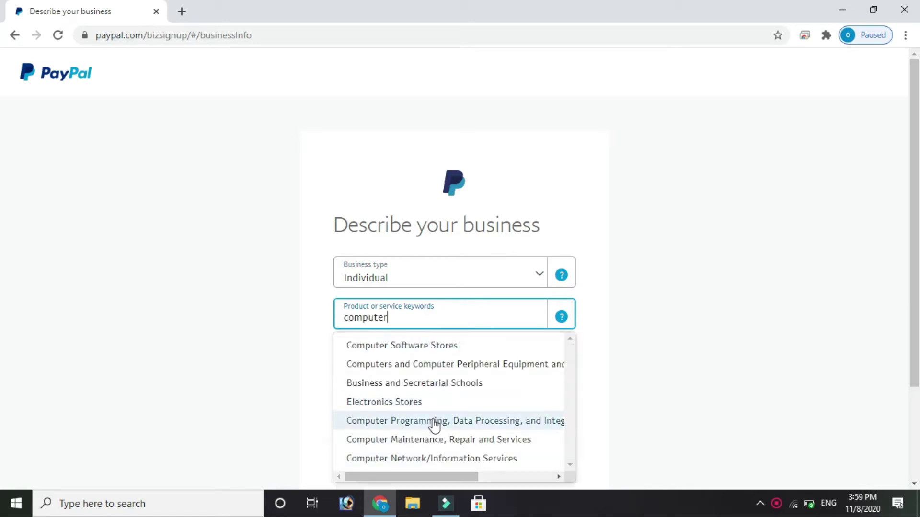
left_click(434, 422)
left_click(422, 311)
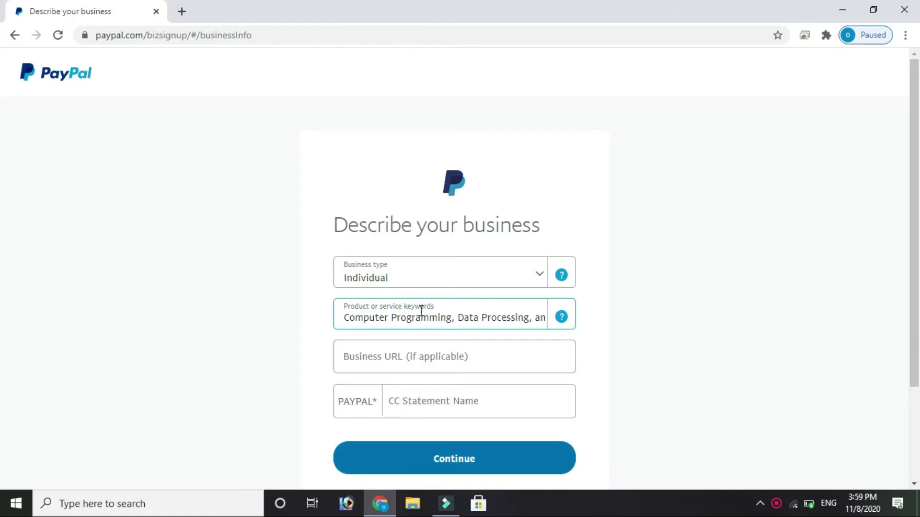
Enter the card statement name and submit the business description.
left_click(385, 356)
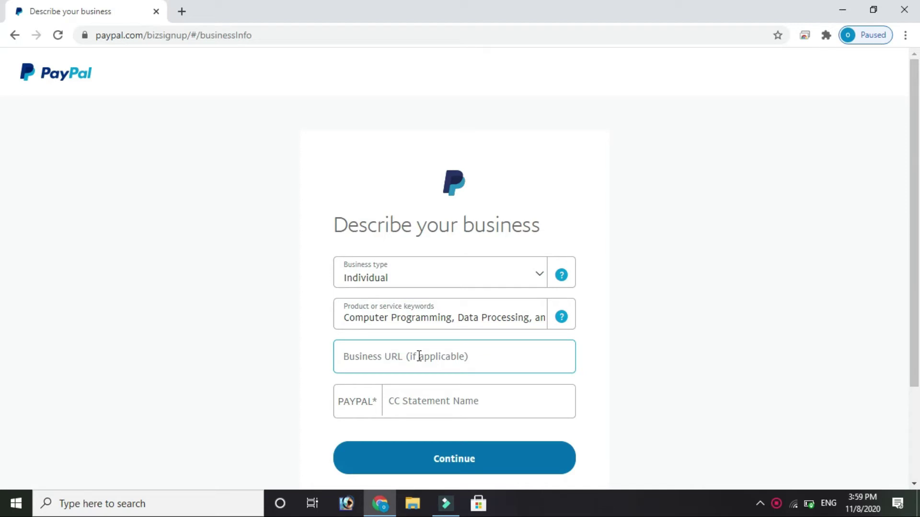
left_click(406, 403)
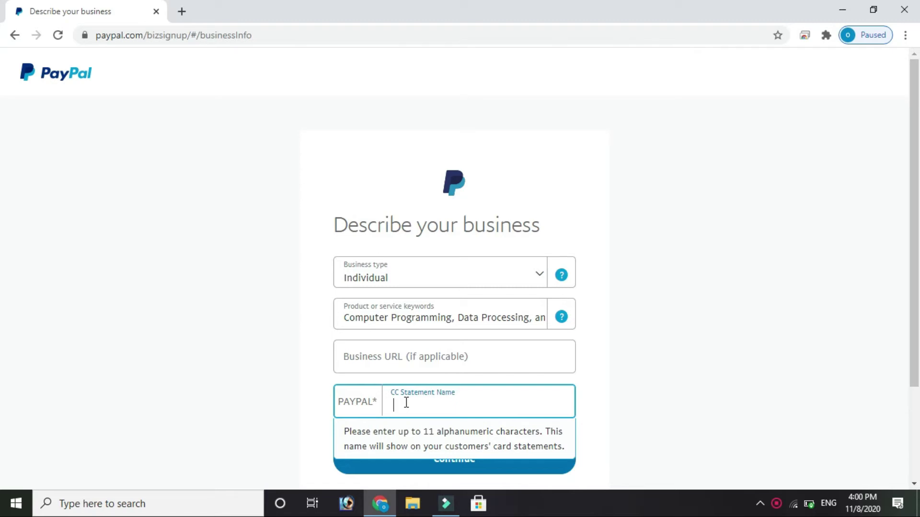
type("BHESH")
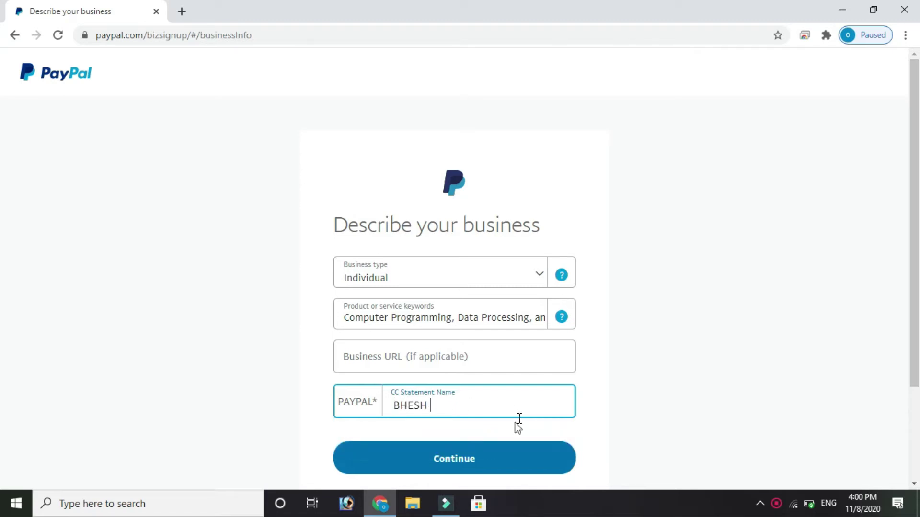
left_click(481, 457)
left_click(451, 461)
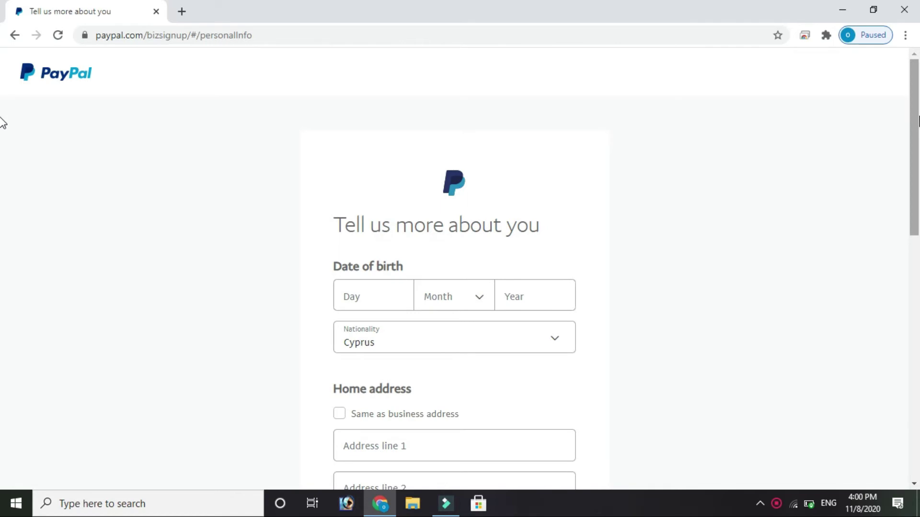
scroll(2, 134, "down", 3)
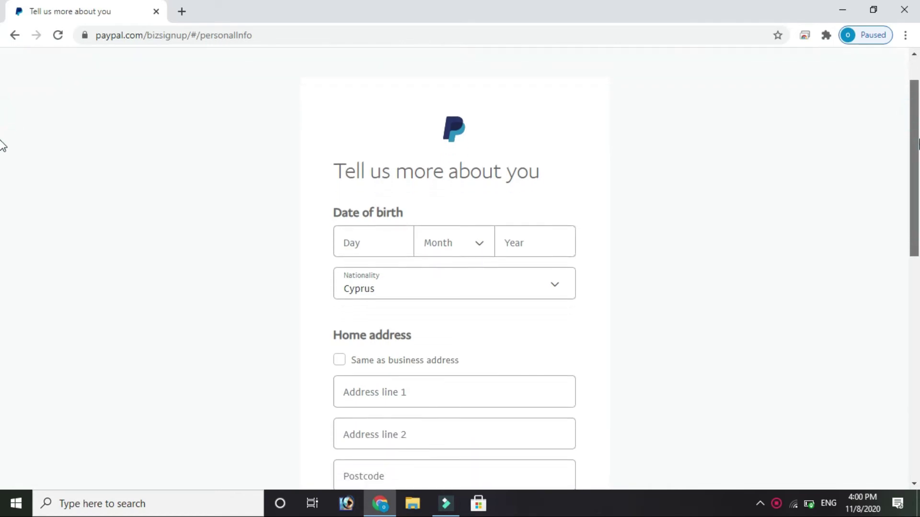
scroll(2, 154, "down", 1)
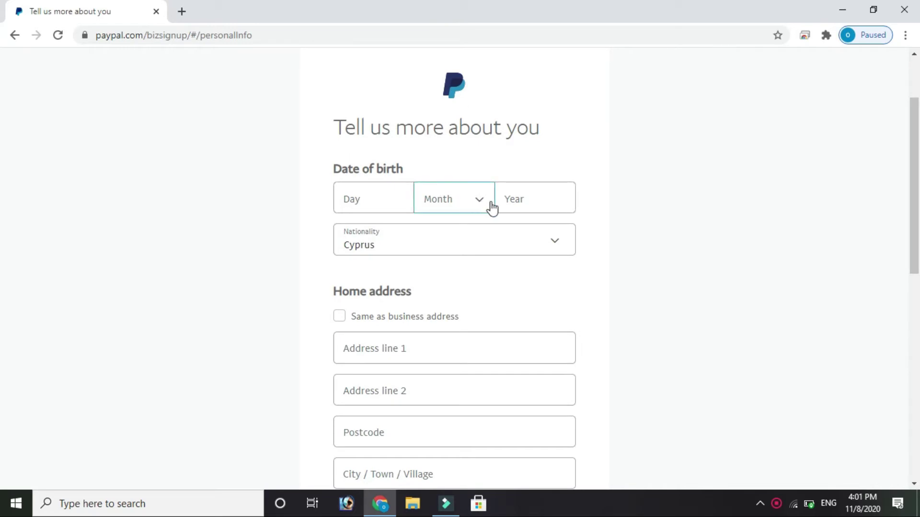
left_click(400, 199)
type("2")
left_click(483, 204)
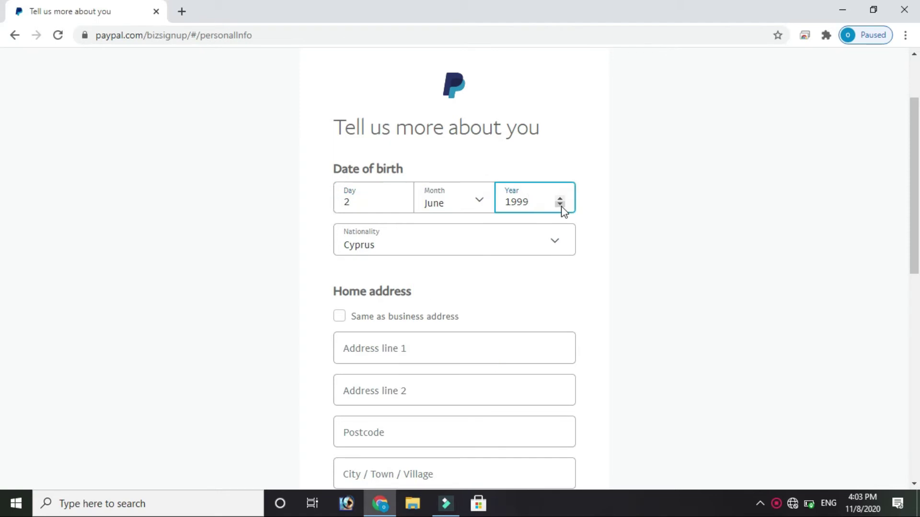
Set the nationality to Nepal.
left_click(549, 245)
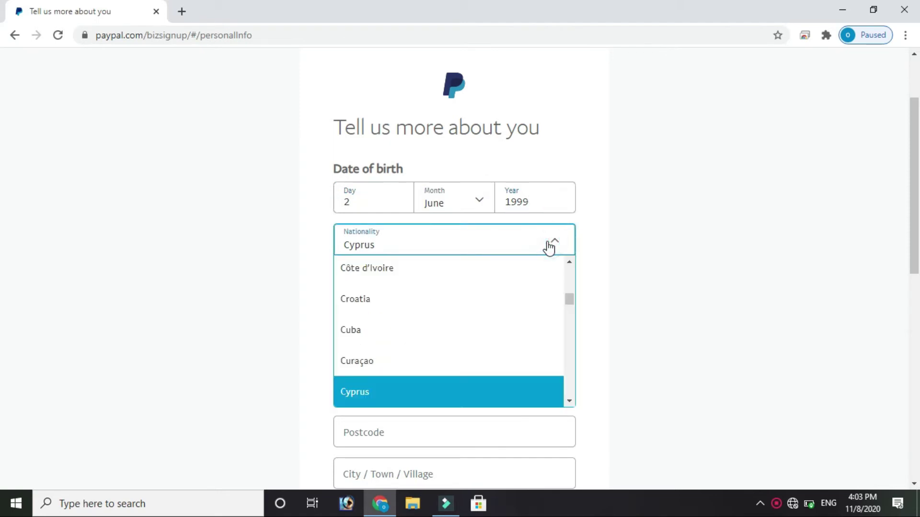
key("n")
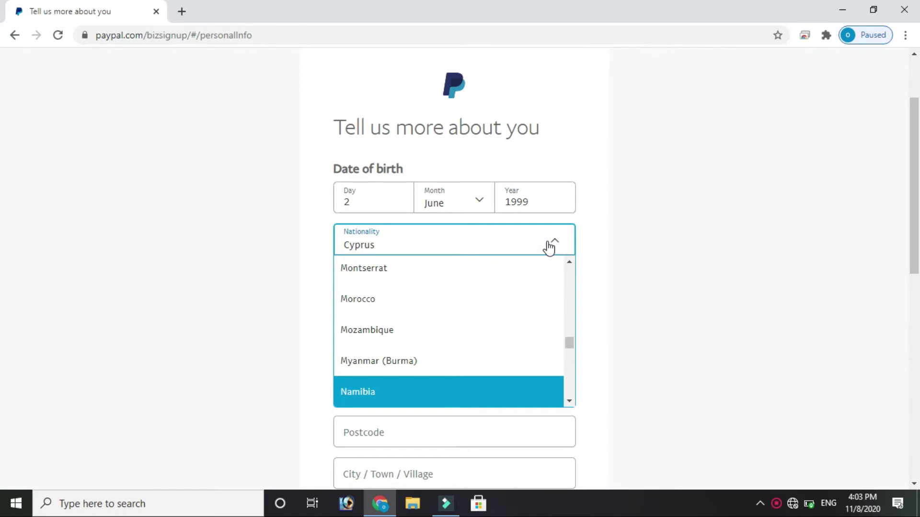
left_click(420, 371)
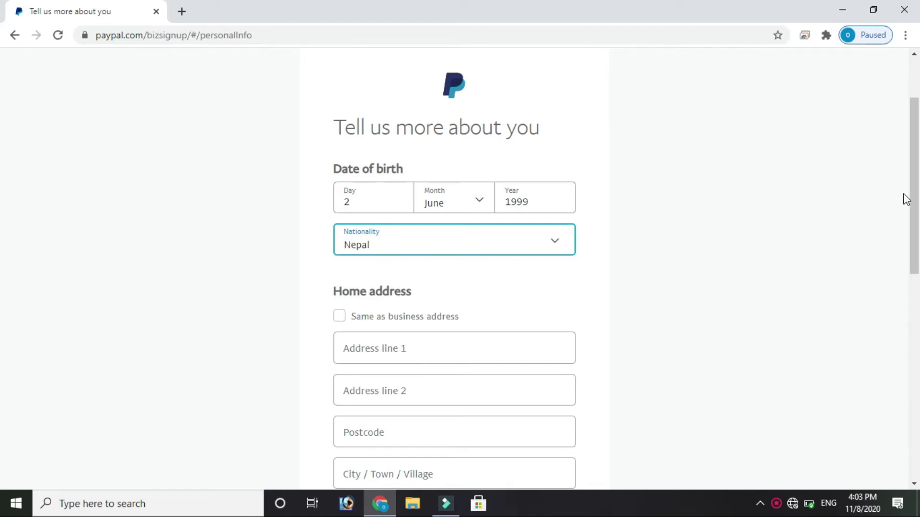
left_click_drag(915, 153, 915, 247)
left_click(564, 167)
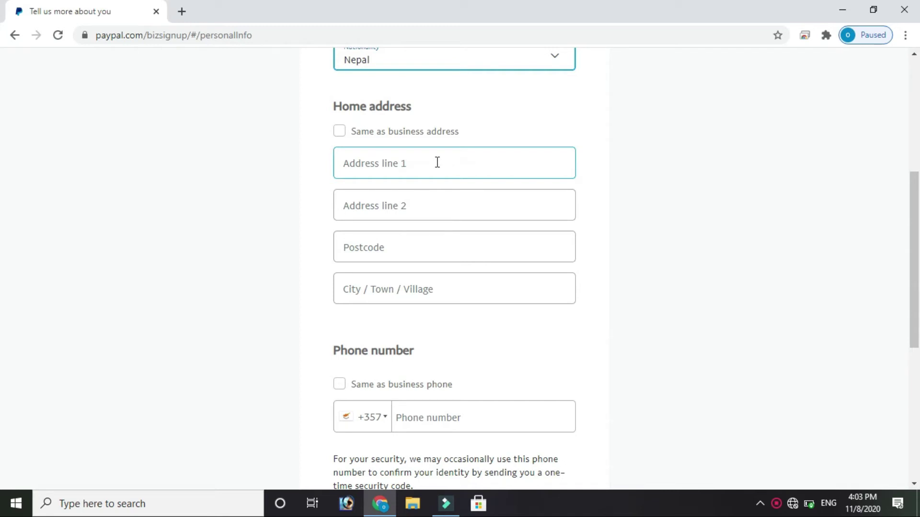
Reuse the business address and business phone as personal details and submit them.
scroll(437, 163, "up", 3)
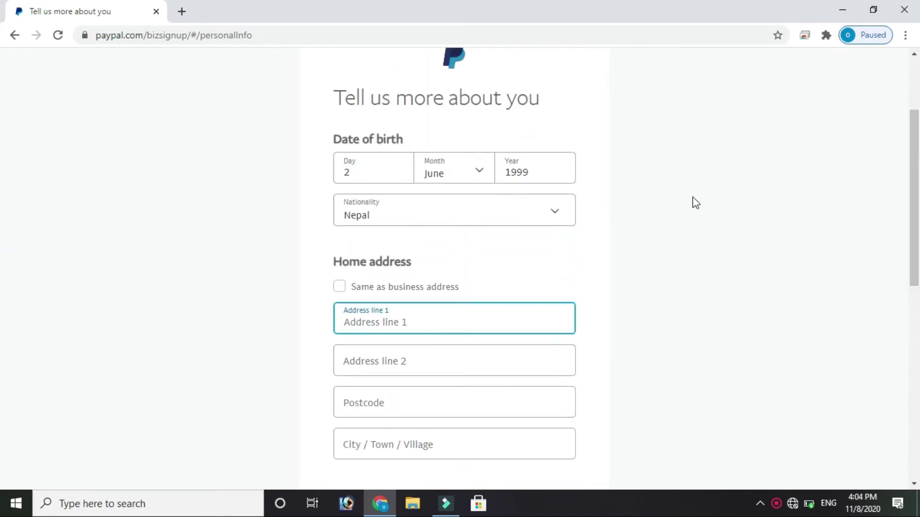
left_click_drag(915, 202, 915, 253)
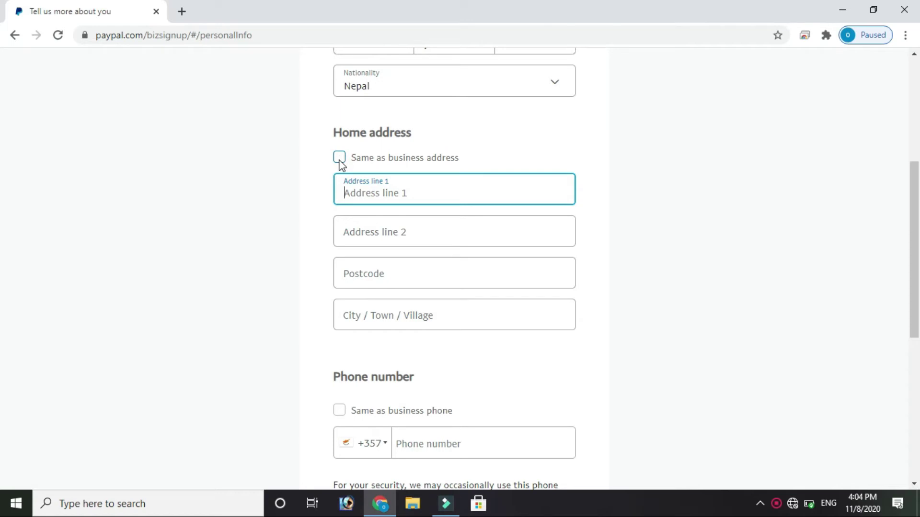
left_click(340, 161)
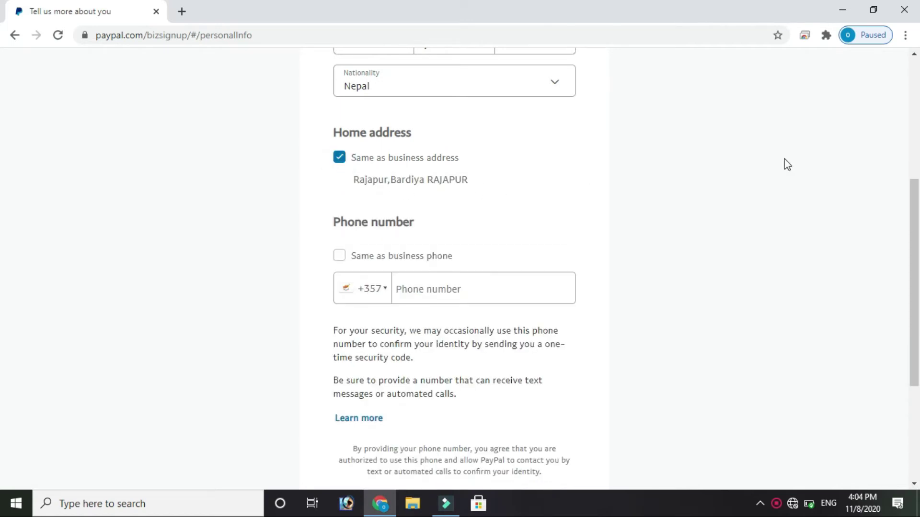
scroll(2, 239, "down", 2)
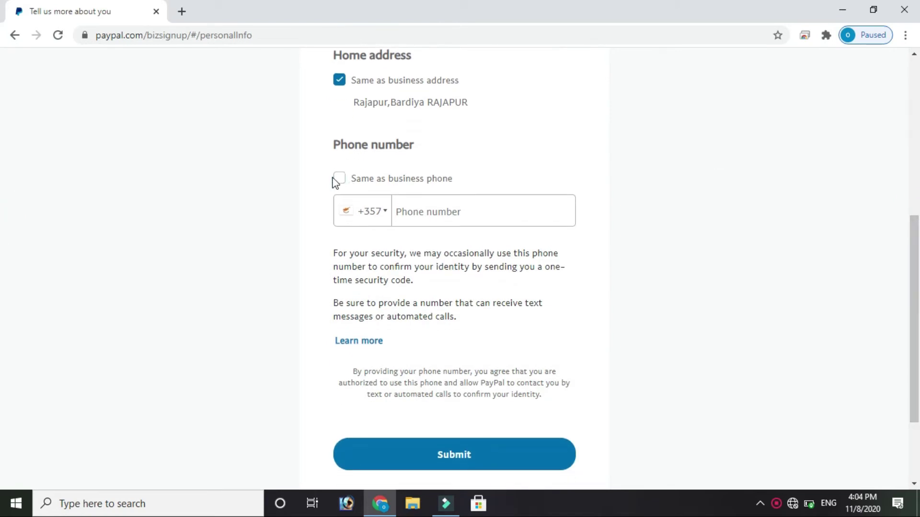
left_click(339, 179)
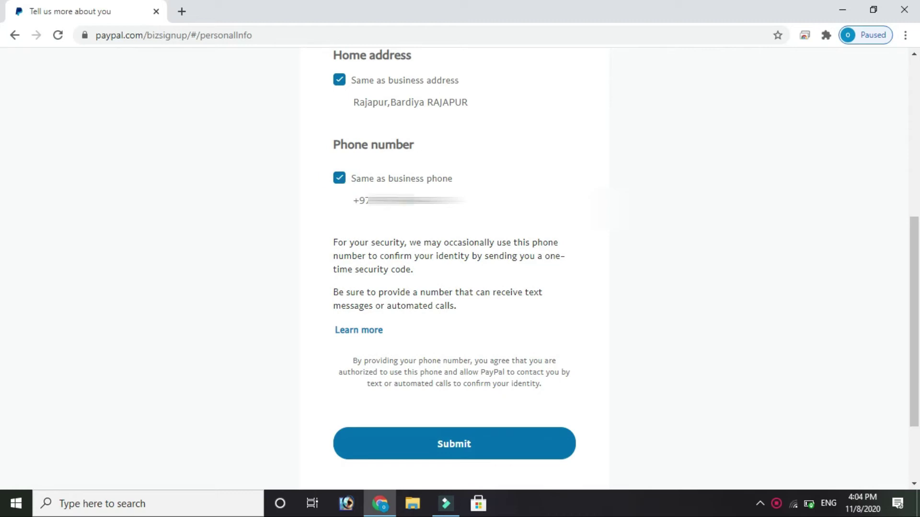
left_click(468, 446)
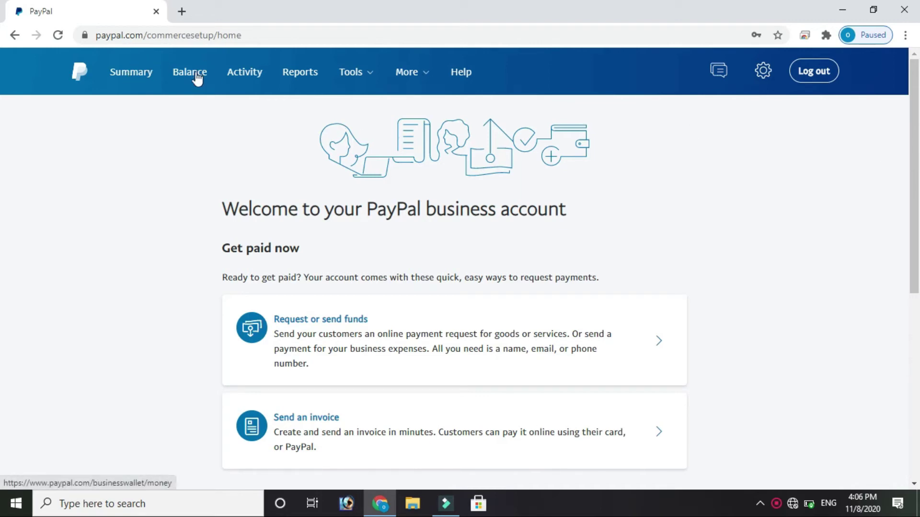
Open the Balance page listing the Euro and U.S. Dollar currencies.
left_click(196, 77)
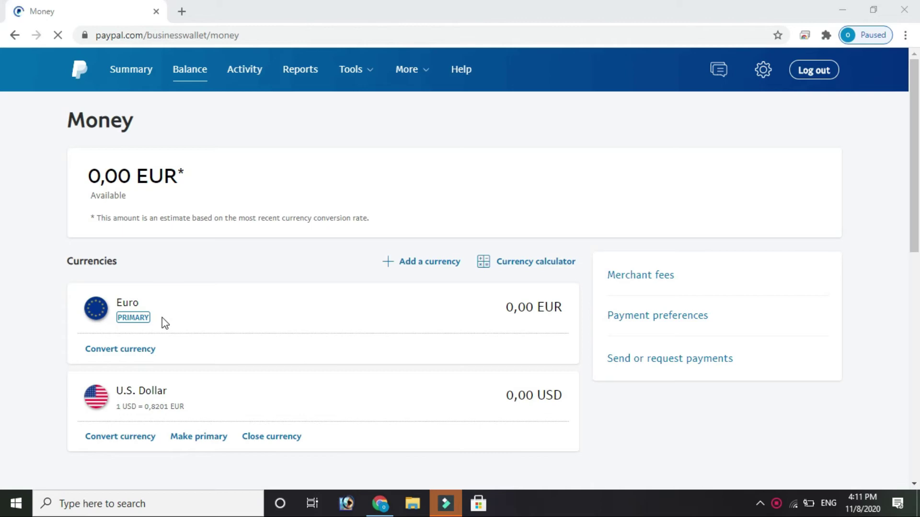
Make USD the primary currency in place of Euro and return to the Money page.
left_click(214, 444)
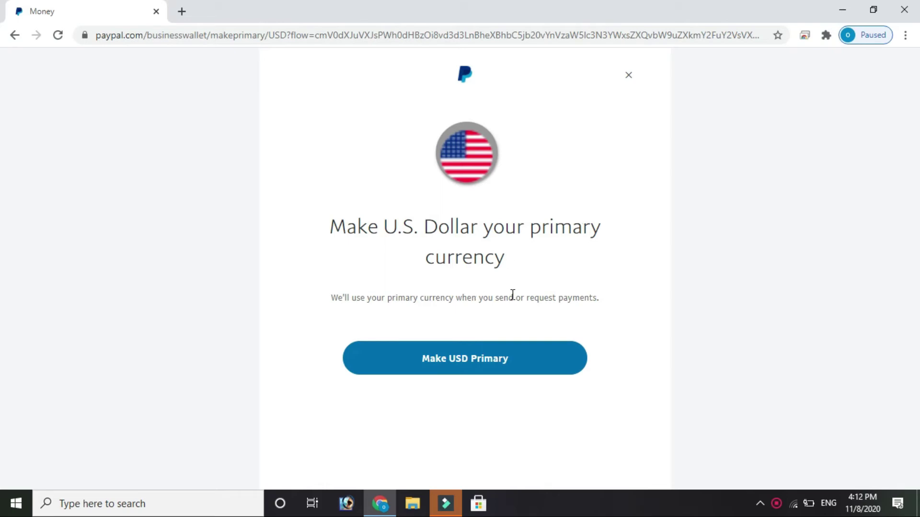
left_click(479, 367)
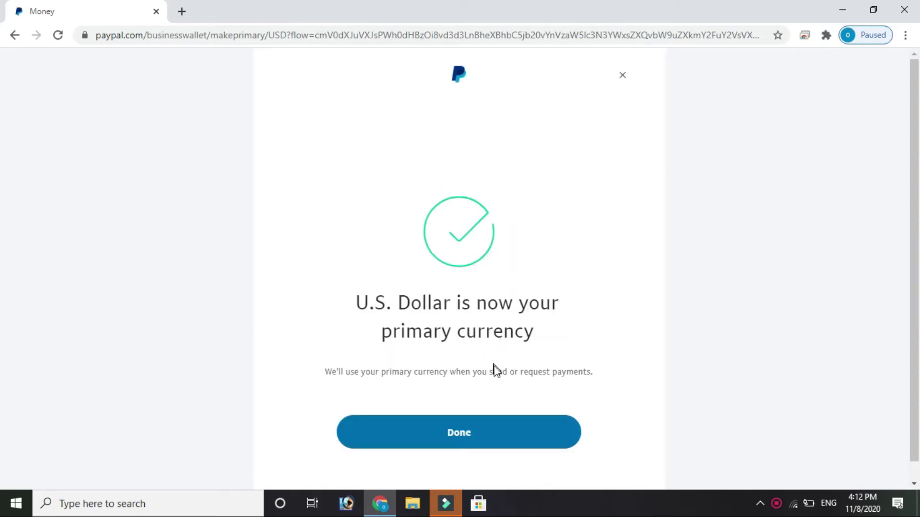
left_click(481, 438)
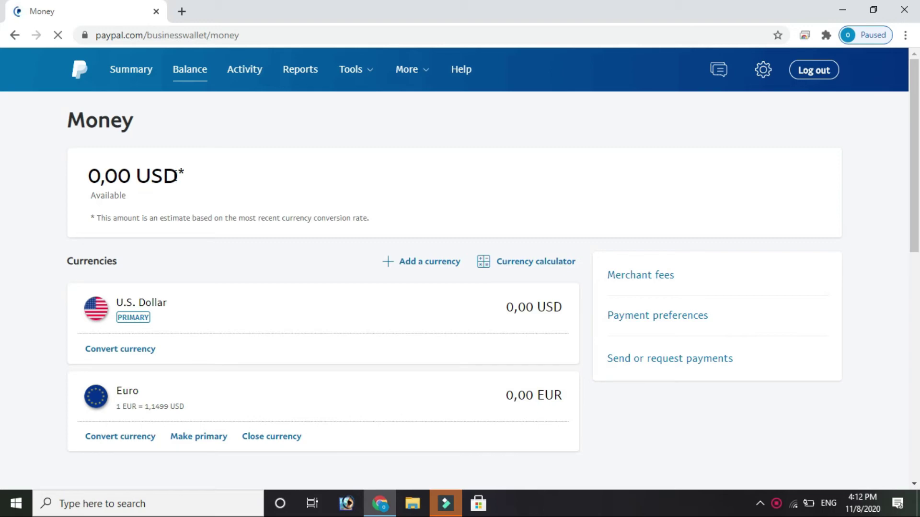
left_click_drag(915, 197, 917, 276)
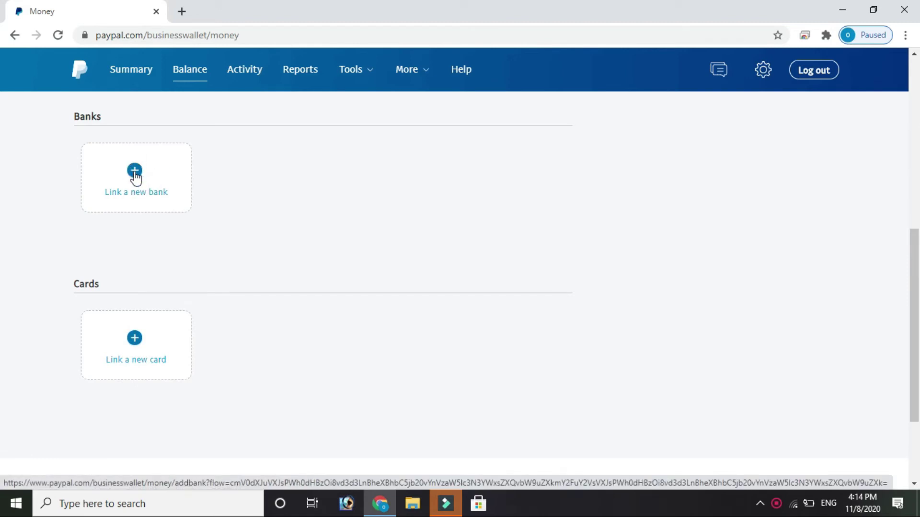
Choose 'Link a new bank' under Banks and scroll through the empty Link a bank account form.
left_click(134, 172)
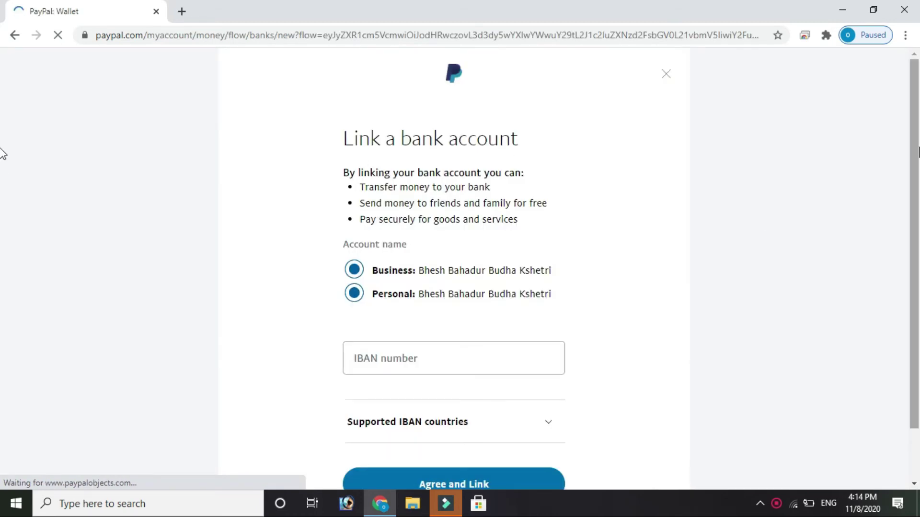
scroll(2, 158, "down", 1)
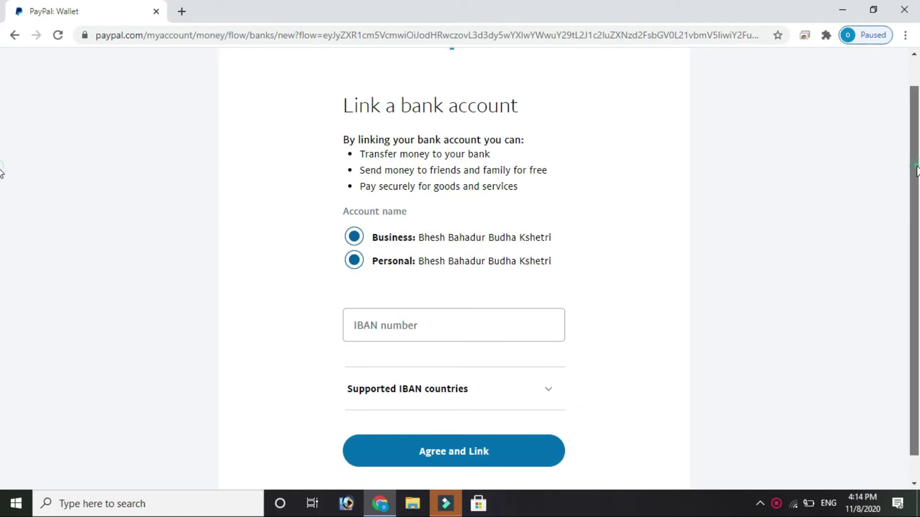
scroll(2, 192, "down", 1)
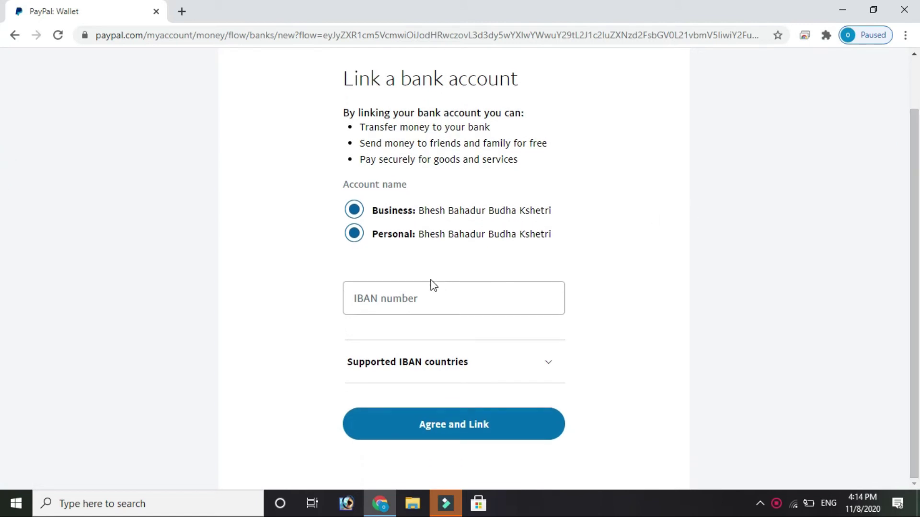